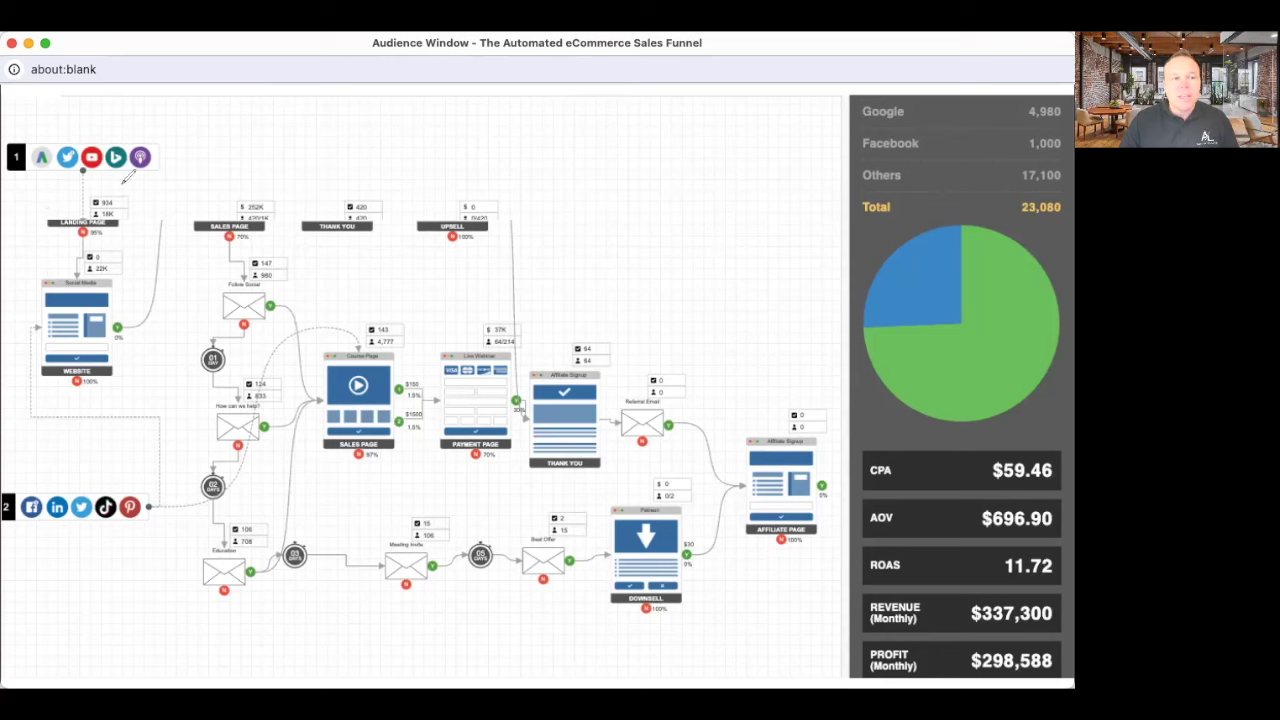
- Mark the first traffic-icon row and a page node, then cross out the Social Media website page
mouse_move(78, 124)
left_mouse_down()
mouse_move(98, 126)
mouse_move(118, 104)
mouse_move(60, 150)
mouse_move(165, 170)
mouse_move(100, 120)
left_mouse_up()
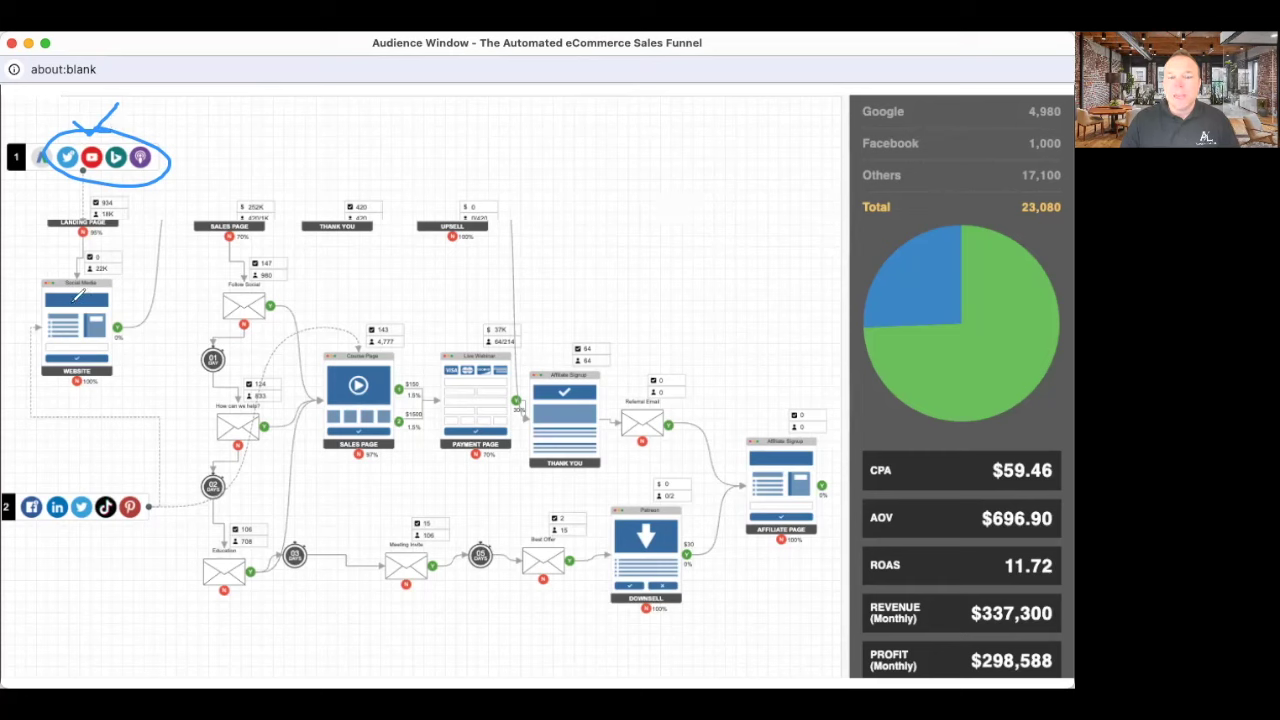
left_click_drag(798, 443, 782, 478)
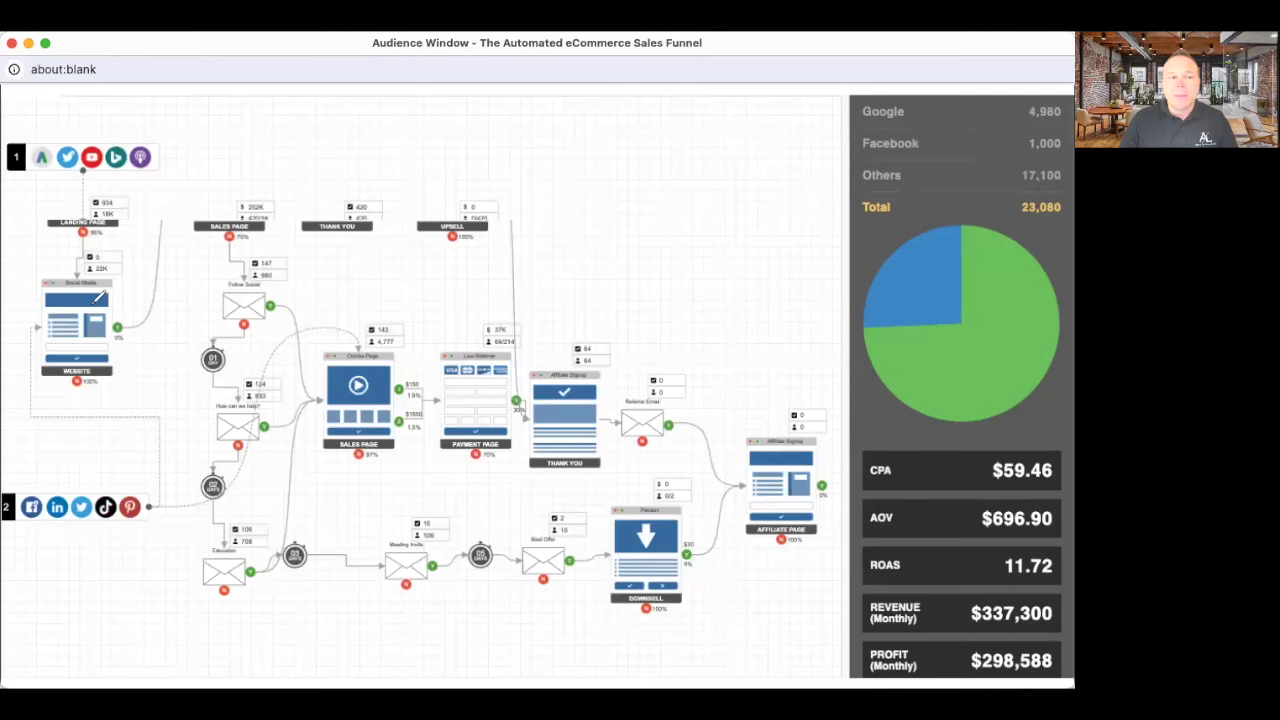
mouse_move(78, 298)
left_mouse_down()
mouse_move(110, 345)
mouse_move(147, 272)
left_mouse_up()
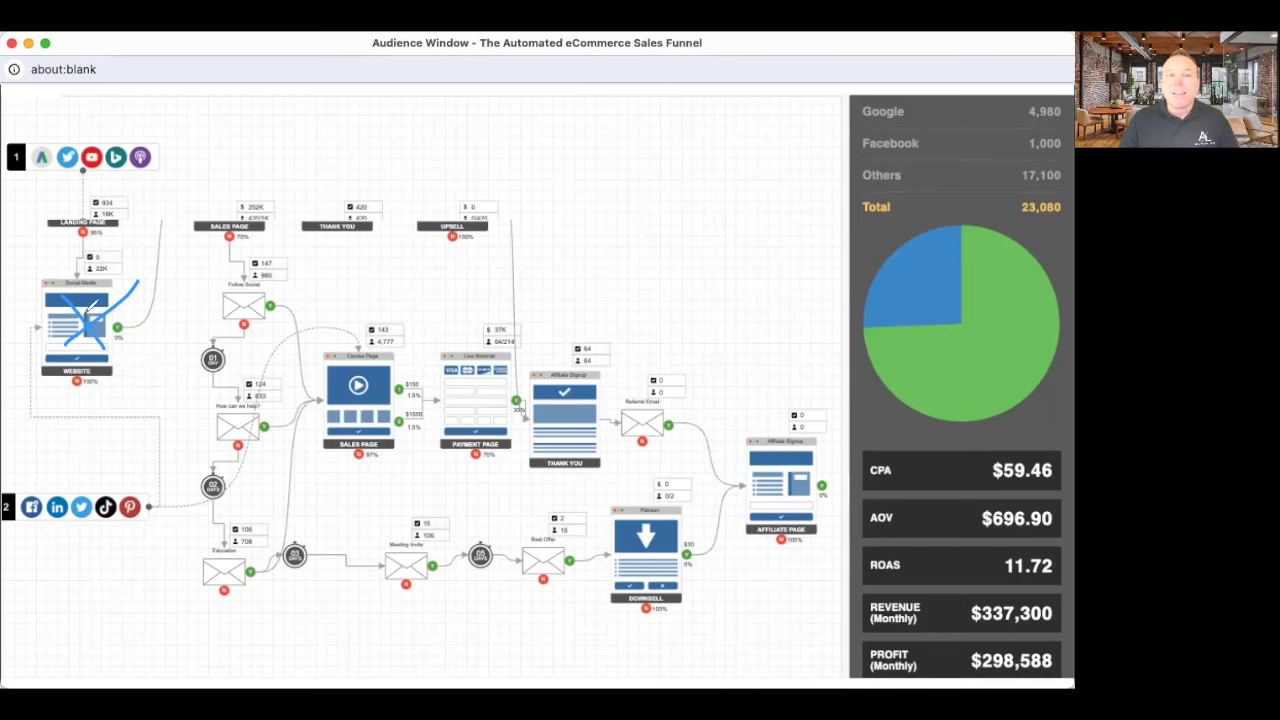
- Draw a down arrow toward the second social row and a curved arrow into Follow Social
mouse_move(105, 392)
left_mouse_down()
mouse_move(105, 440)
mouse_move(92, 440)
left_mouse_up()
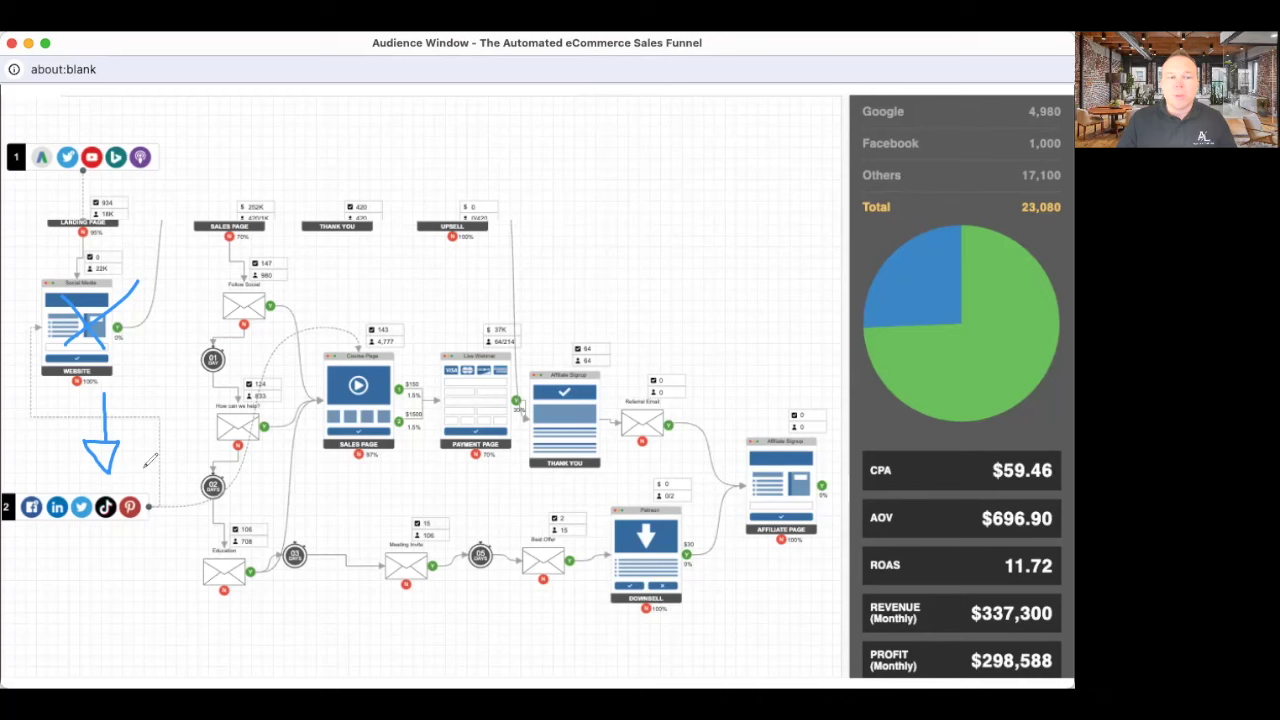
mouse_move(148, 272)
left_mouse_down()
mouse_move(212, 232)
mouse_move(232, 248)
mouse_move(230, 278)
mouse_move(205, 265)
left_mouse_up()
left_click_drag(205, 265, 222, 250)
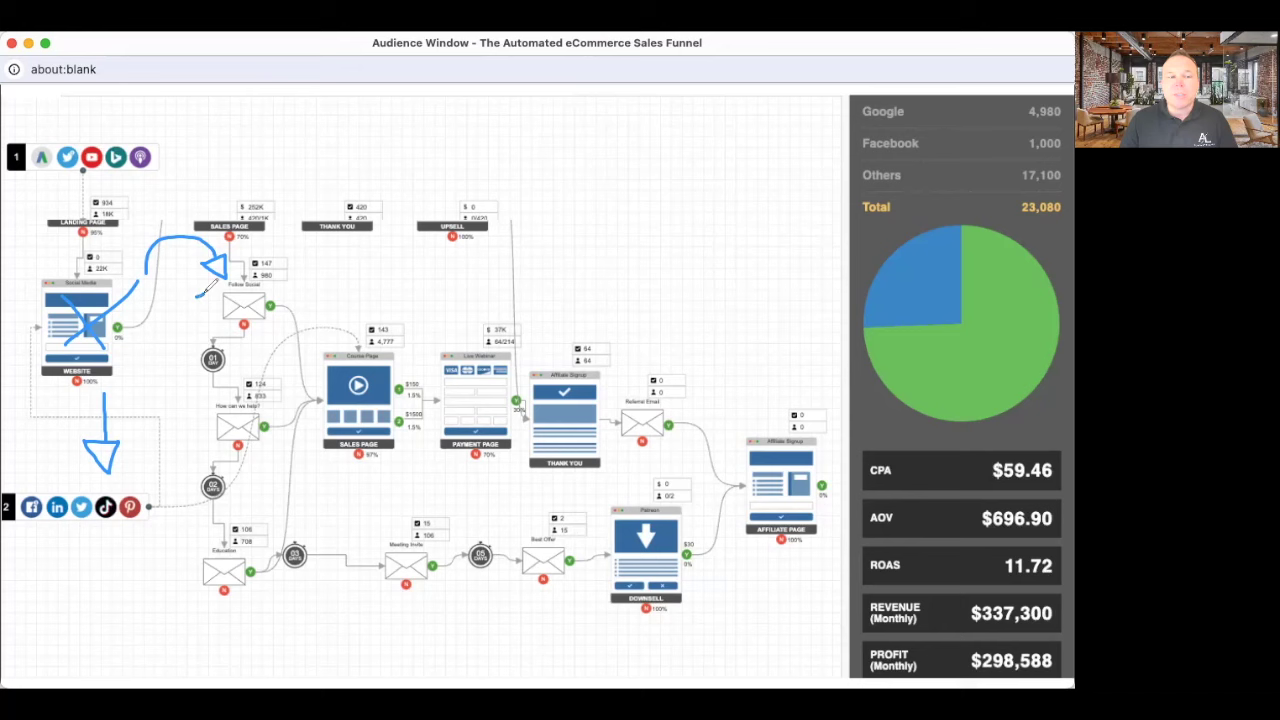
- Write 1, 2 and 3 beside the Follow Social, How can we help? and Education emails
left_click_drag(198, 300, 205, 280)
mouse_move(205, 280)
left_mouse_down()
mouse_move(205, 312)
mouse_move(220, 308)
left_mouse_up()
left_click_drag(196, 418, 210, 432)
left_click_drag(188, 540, 190, 556)
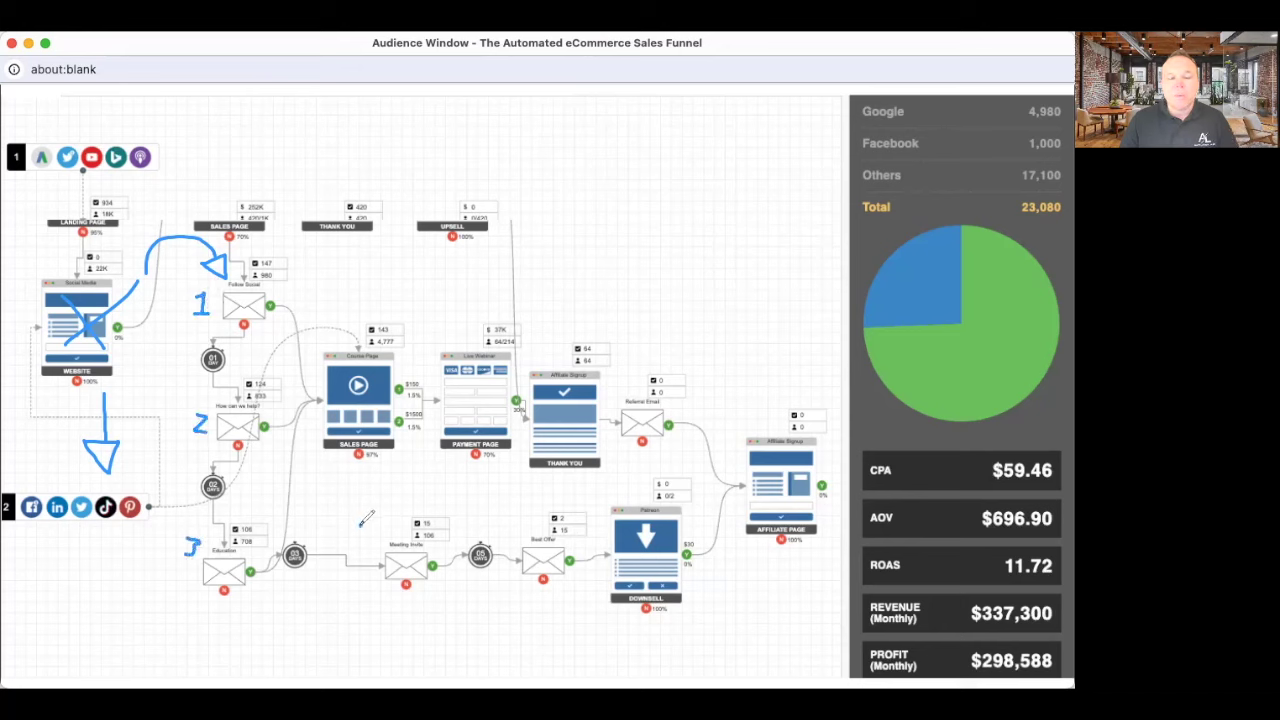
left_click_drag(362, 518, 376, 536)
- Write 4 and 5 on Meeting Invite and Best Offer, tick Affiliate Page, arrow website to email 1
left_click_drag(376, 520, 372, 546)
mouse_move(545, 516)
left_mouse_down()
mouse_move(530, 518)
mouse_move(524, 540)
mouse_move(536, 546)
left_mouse_up()
mouse_move(716, 542)
left_mouse_down()
mouse_move(730, 552)
mouse_move(778, 512)
left_mouse_up()
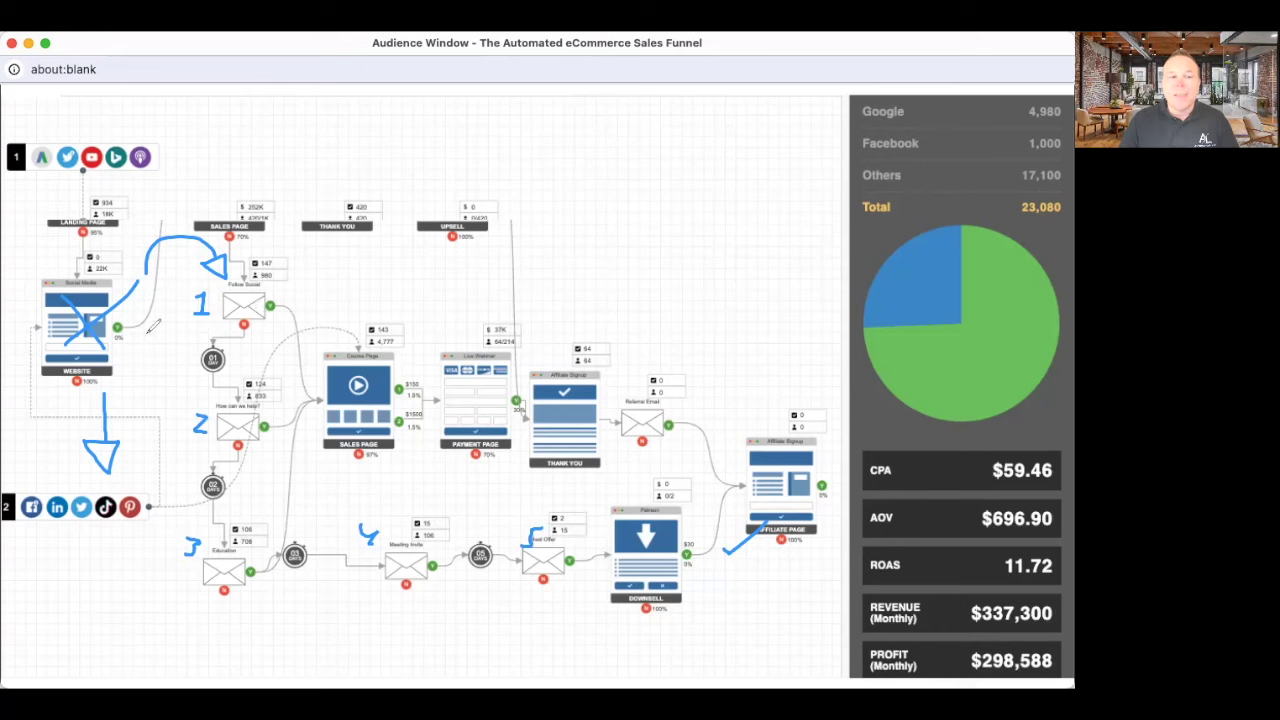
mouse_move(124, 340)
left_mouse_down()
mouse_move(170, 326)
mouse_move(172, 312)
left_mouse_up()
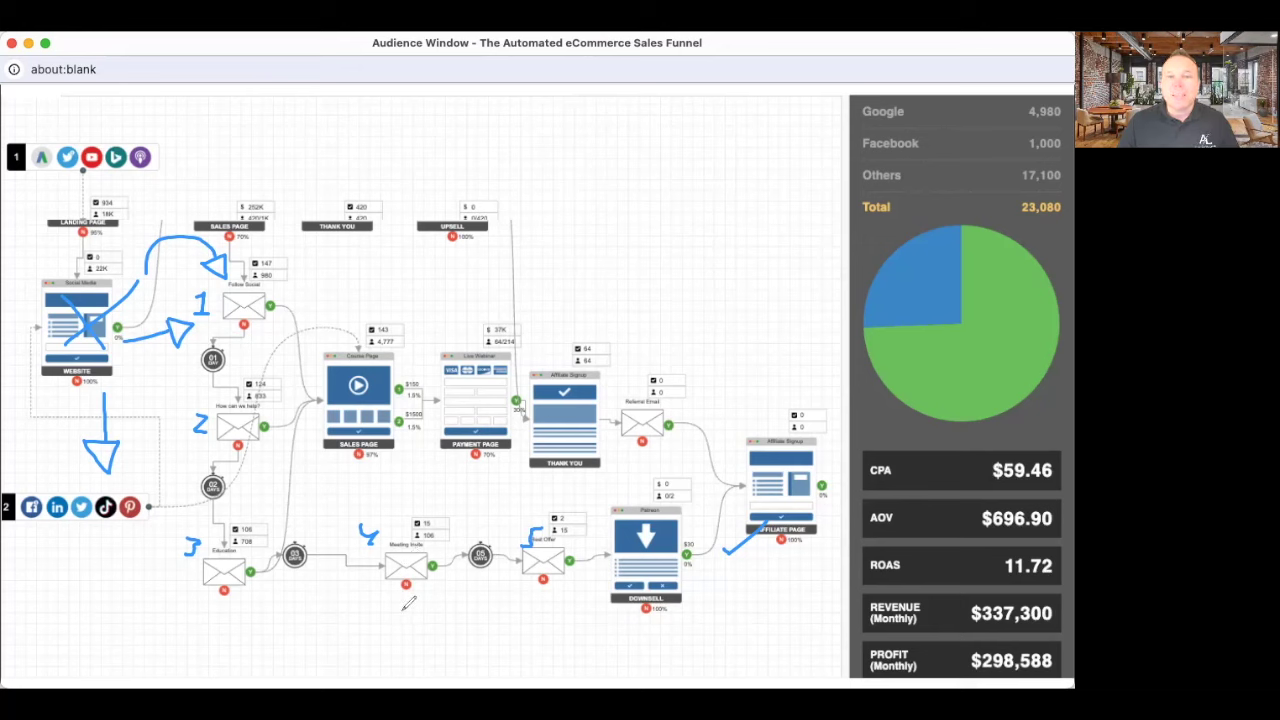
- Draw a check under the Meeting Invite email and a 5 under Best Offer
left_click_drag(388, 612, 448, 588)
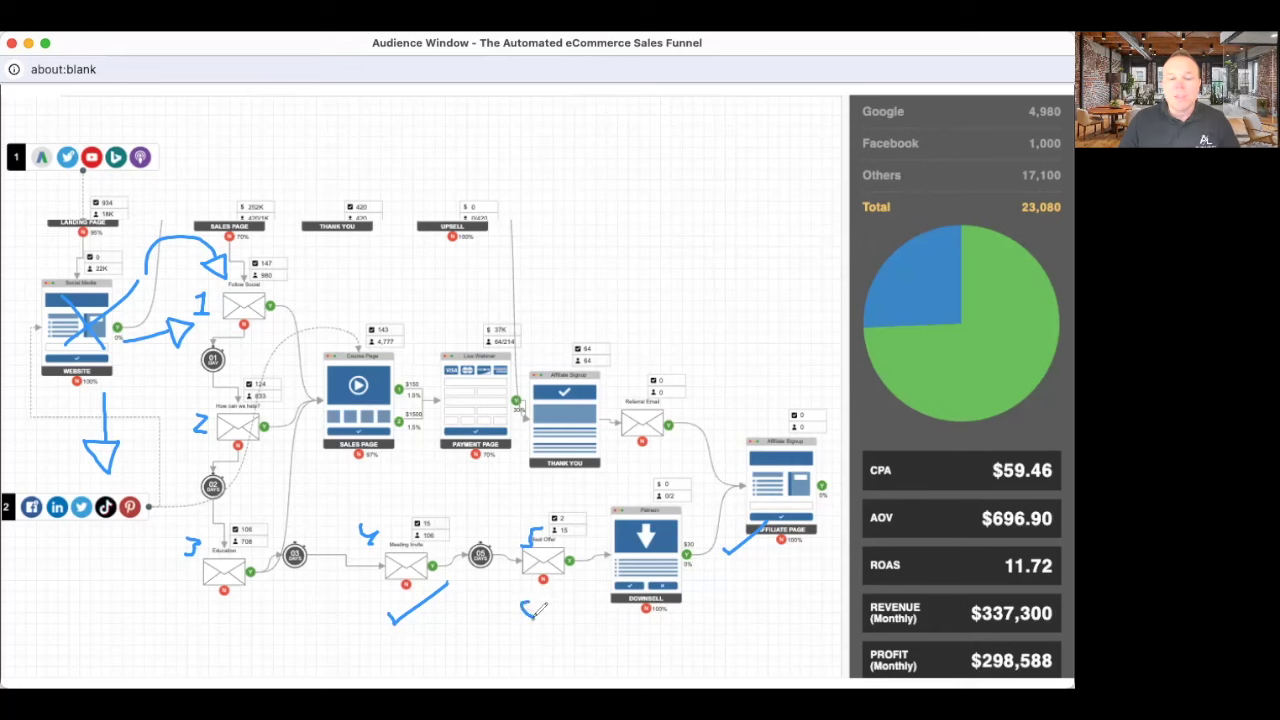
mouse_move(522, 598)
left_mouse_down()
mouse_move(535, 620)
mouse_move(560, 598)
left_mouse_up()
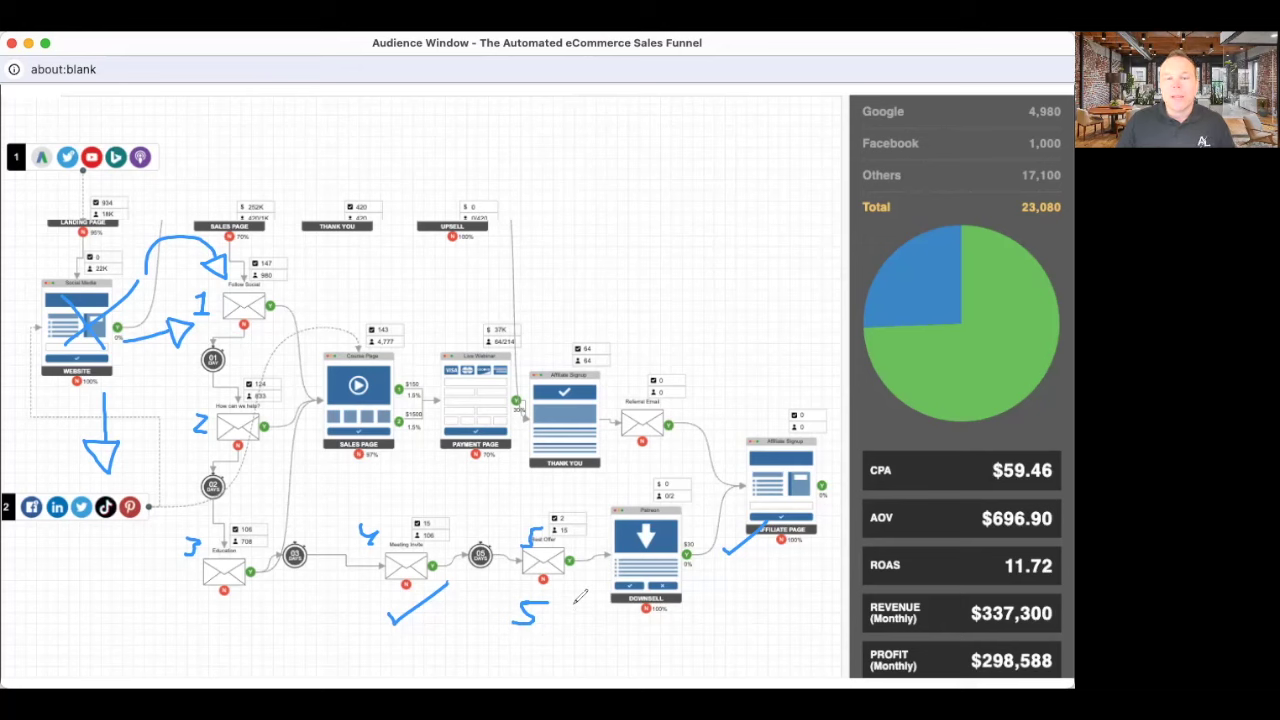
- Draw upward arrows to the Sales, Payment and Thank You pages, plus one into Downsell
mouse_move(292, 508)
left_mouse_down()
mouse_move(322, 478)
mouse_move(310, 462)
left_mouse_up()
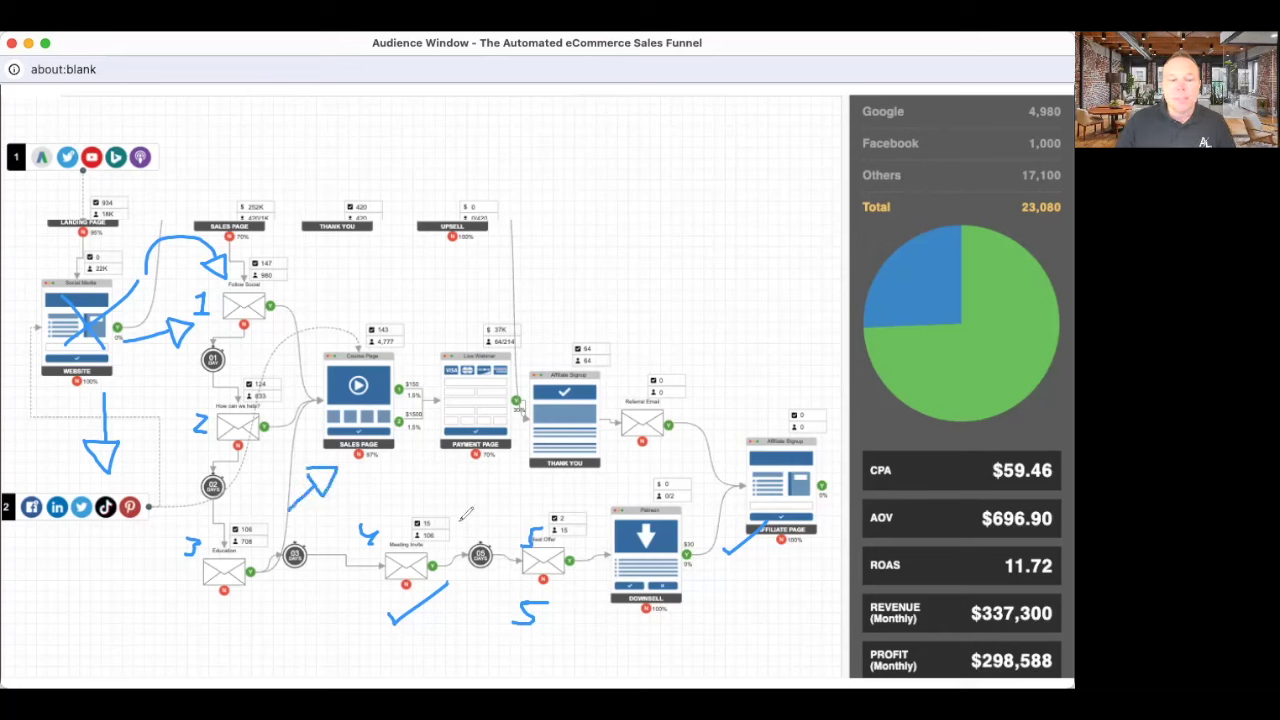
mouse_move(462, 524)
left_mouse_down()
mouse_move(460, 470)
mouse_move(462, 482)
left_mouse_up()
left_click_drag(560, 520, 548, 470)
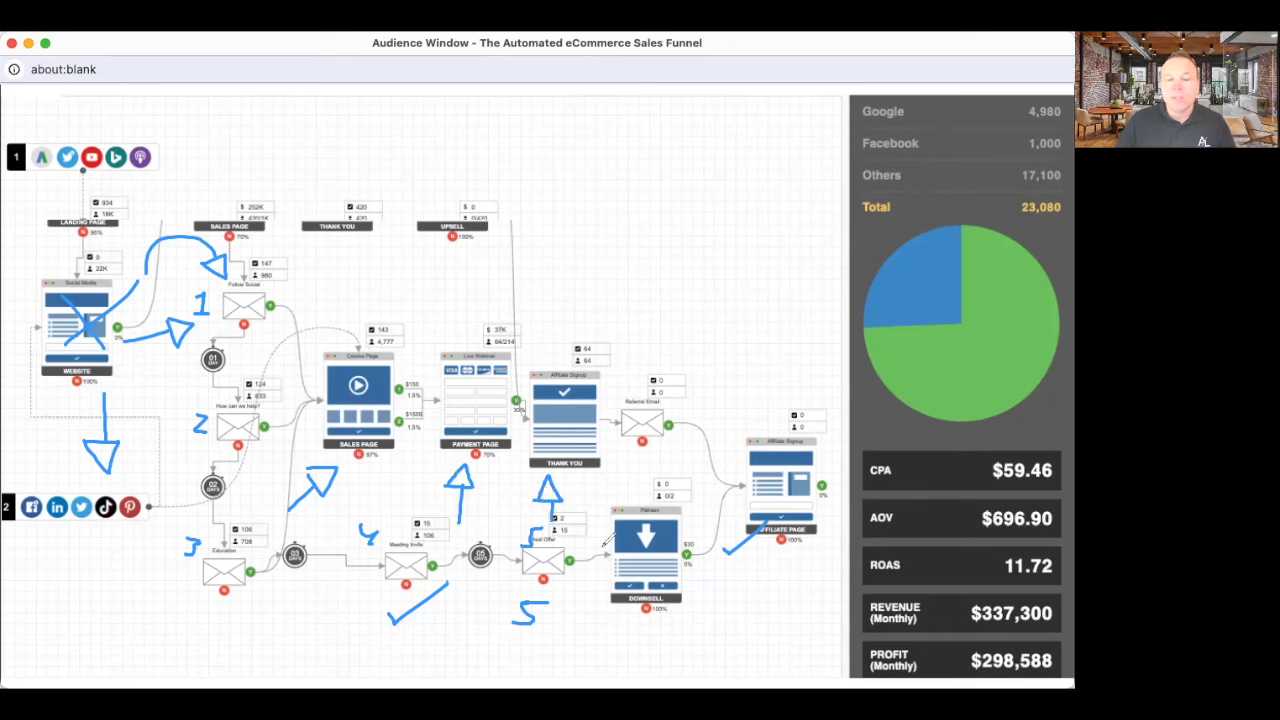
mouse_move(575, 552)
left_mouse_down()
mouse_move(632, 545)
mouse_move(600, 556)
left_mouse_up()
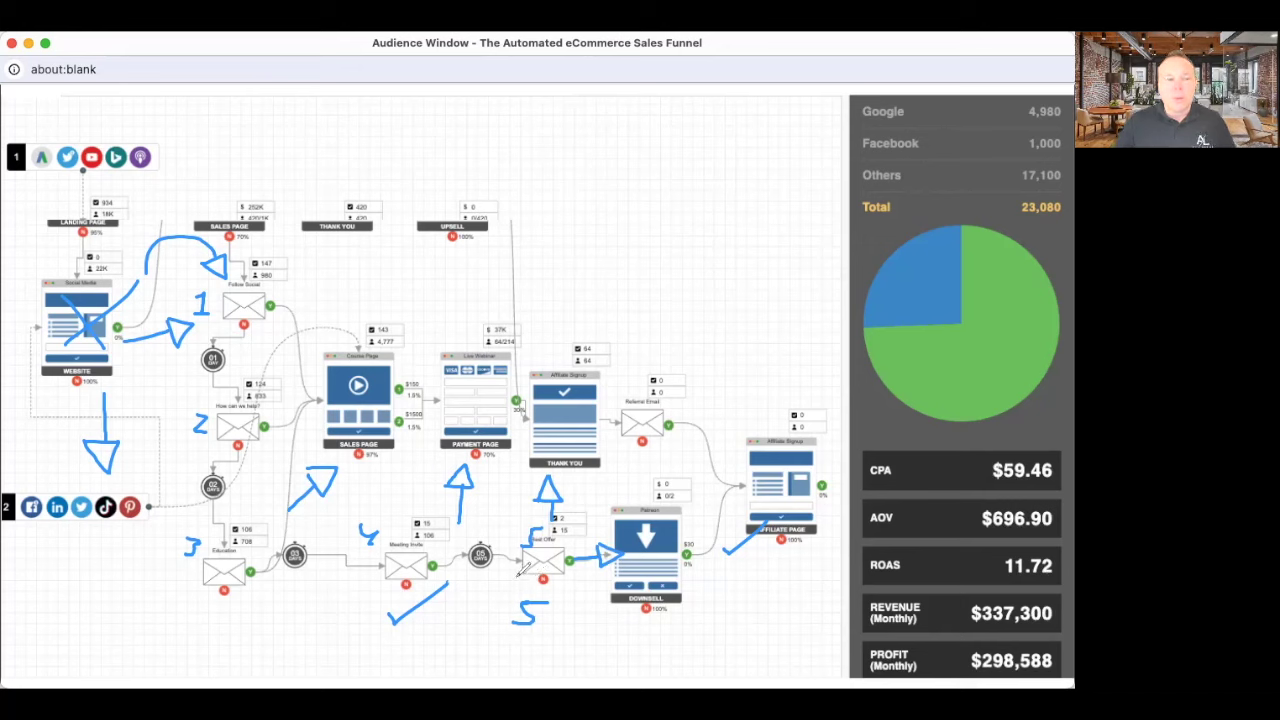
- Trace a line from Follow Social to Downsell and circle the website page and second social row
mouse_move(245, 268)
left_mouse_down()
mouse_move(520, 552)
mouse_move(605, 550)
left_mouse_up()
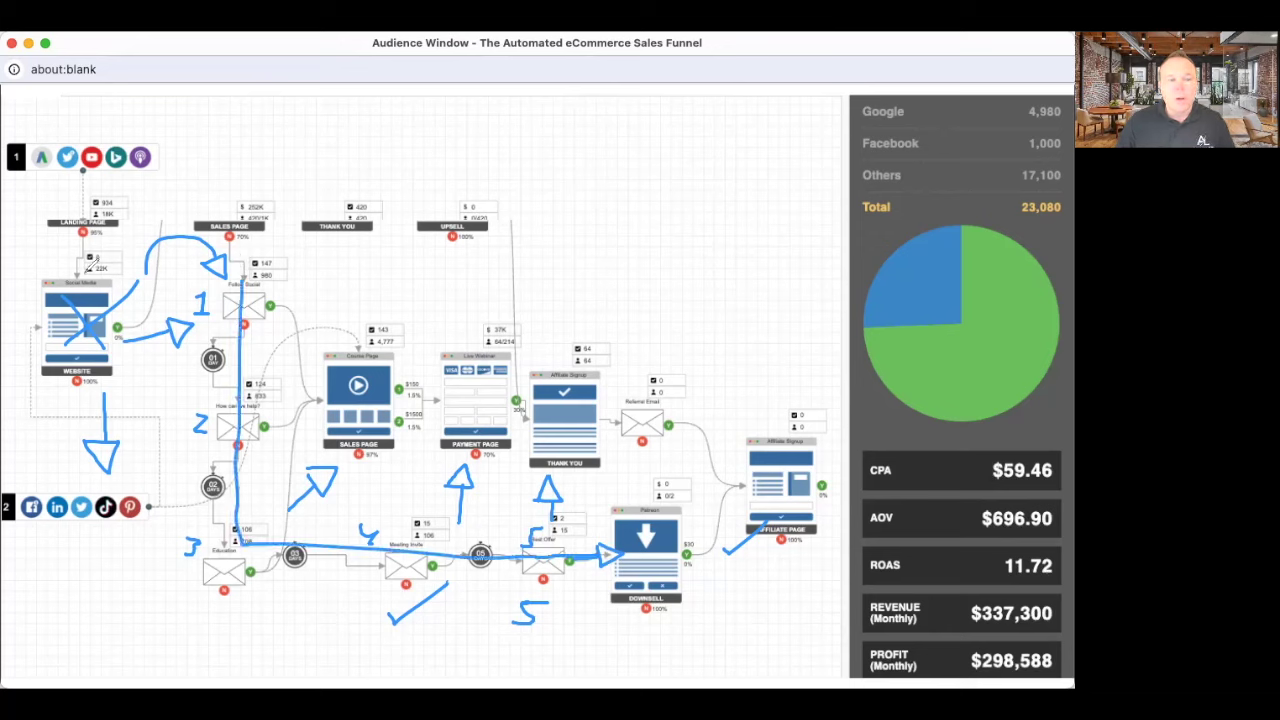
mouse_move(93, 256)
left_mouse_down()
mouse_move(155, 320)
mouse_move(148, 268)
left_mouse_up()
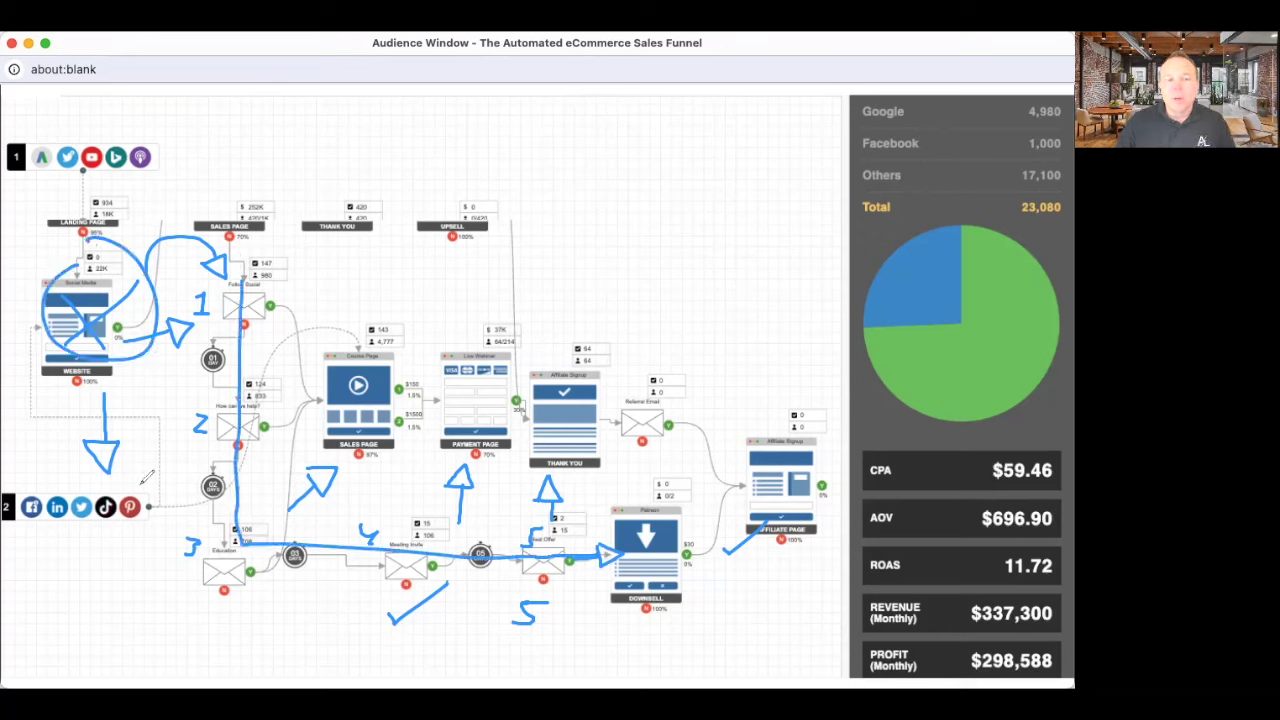
mouse_move(100, 478)
left_mouse_down()
mouse_move(160, 500)
mouse_move(262, 486)
mouse_move(300, 500)
mouse_move(314, 458)
left_mouse_up()
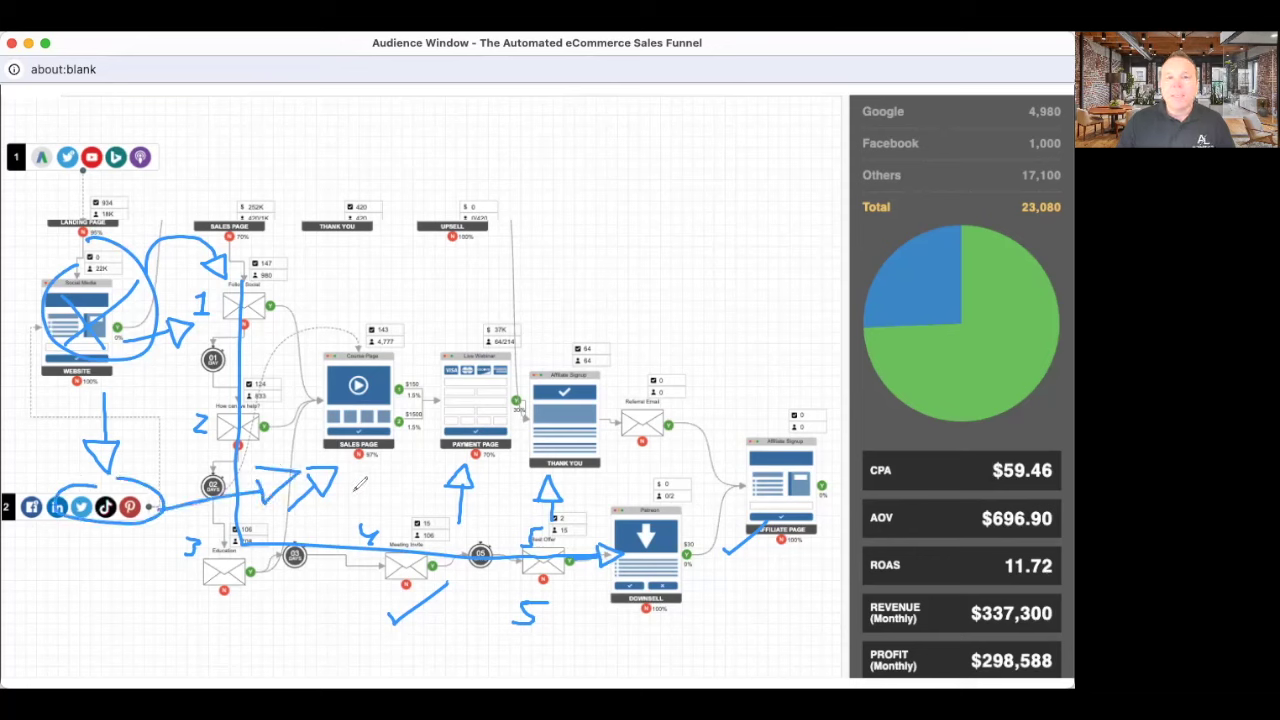